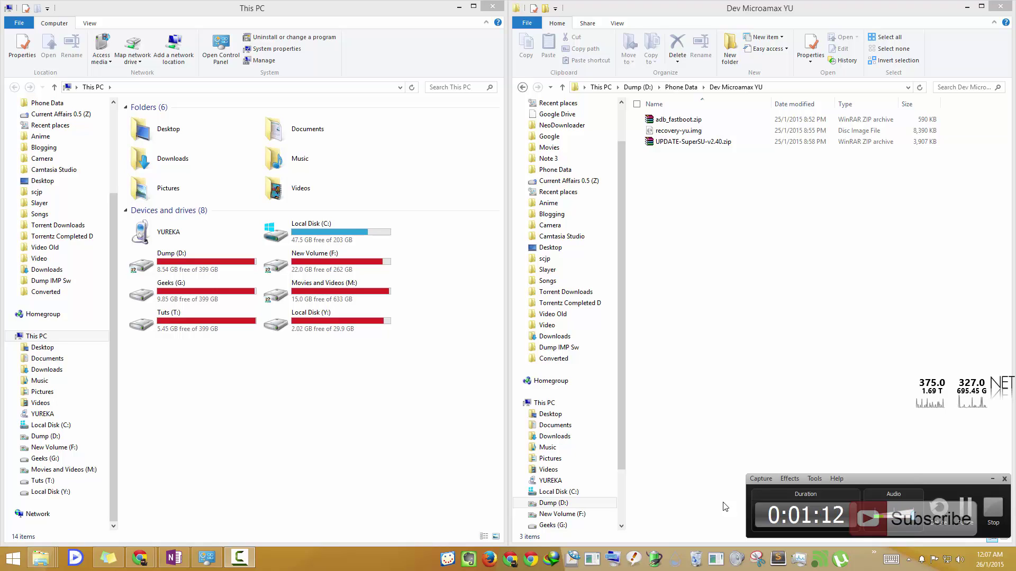
From the Dev Microamax YU window, open the YUREKA phone to show Internal storage (10.2 GB free of 12.8 GB).
{"action": "left_click", "coordinate": [873, 452]}
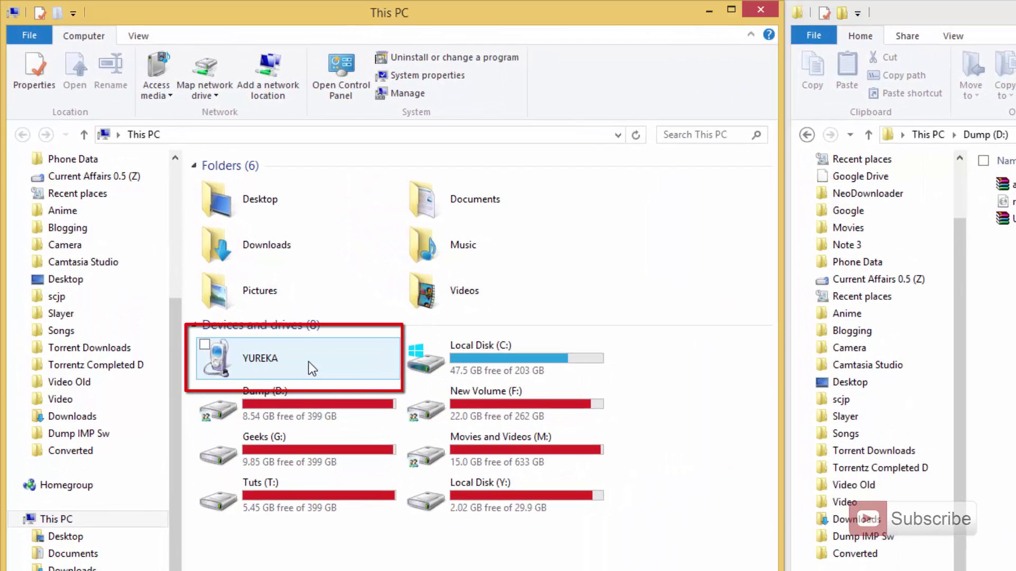
{"action": "left_click", "coordinate": [205, 231]}
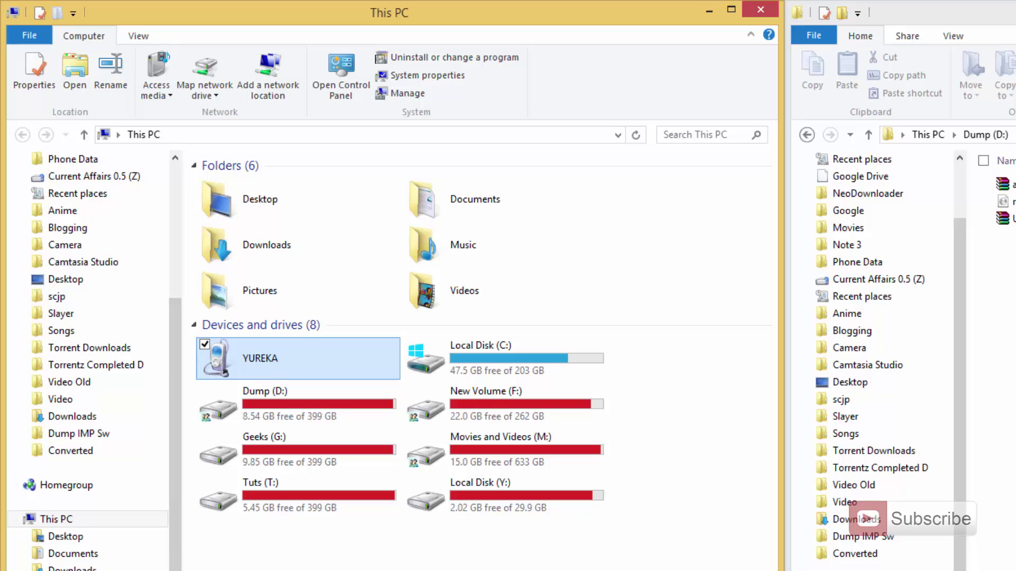
{"action": "double_click", "coordinate": [307, 364]}
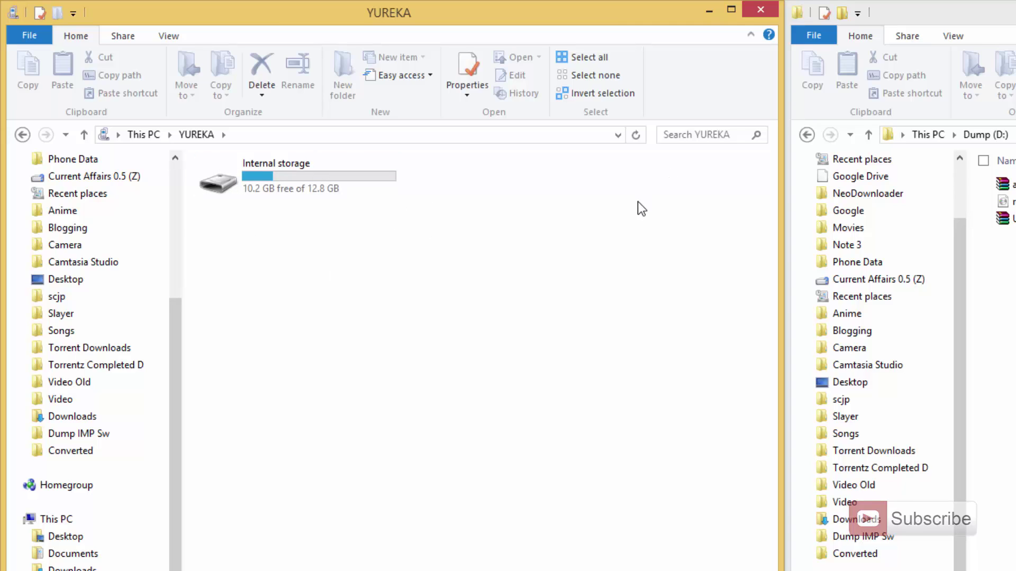
{"action": "left_click_drag", "start_coordinate": [557, 281], "coordinate": [330, 196]}
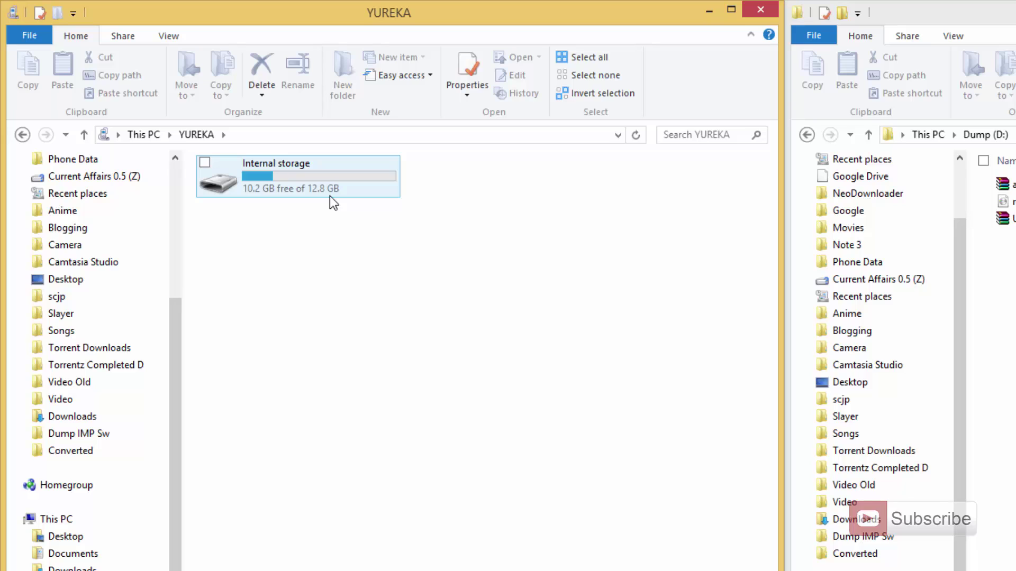
{"action": "left_click", "coordinate": [340, 255]}
{"action": "left_click", "coordinate": [301, 187]}
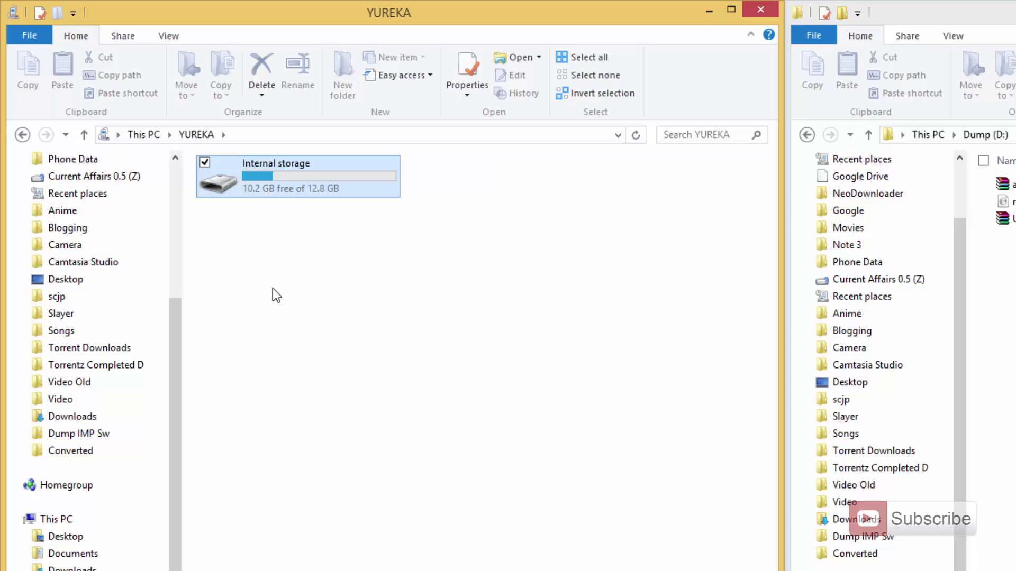
{"action": "left_click", "coordinate": [273, 287]}
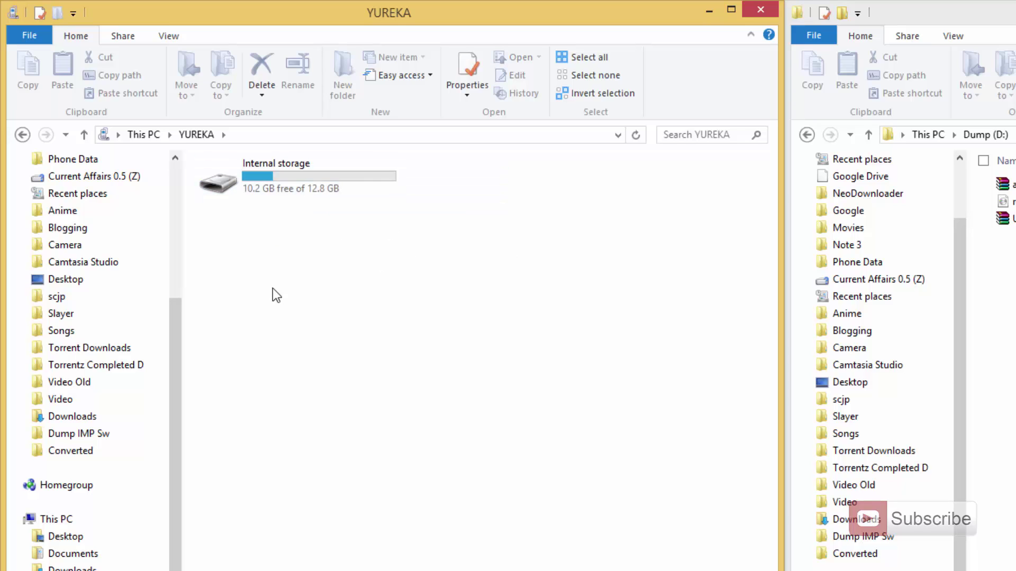
Open Internal storage and drag recovery-yu.img and UPDATE-SuperSU-v2.40.zip into it from Dev Microamax YU.
{"action": "double_click", "coordinate": [364, 188]}
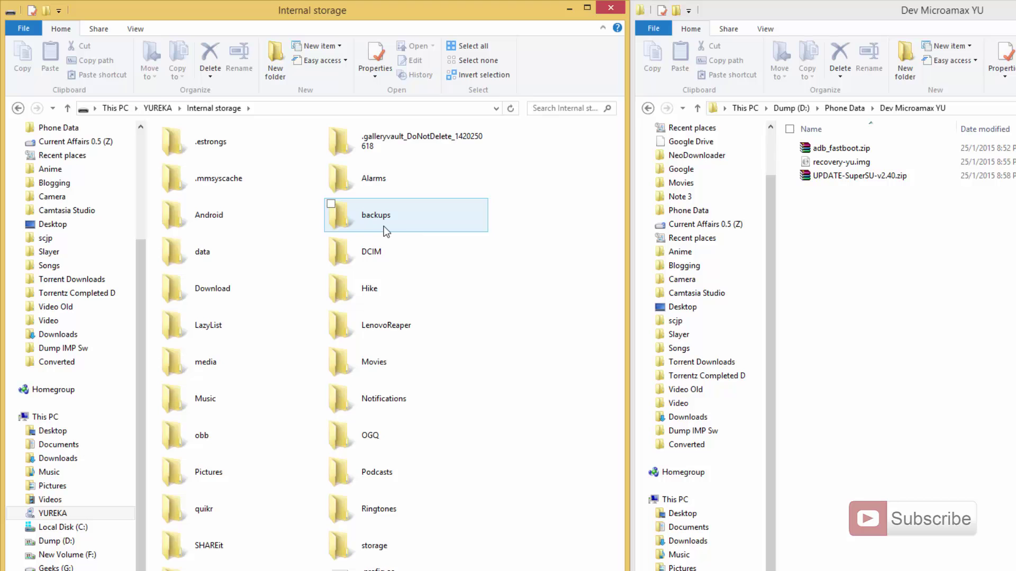
{"action": "left_click", "coordinate": [691, 141]}
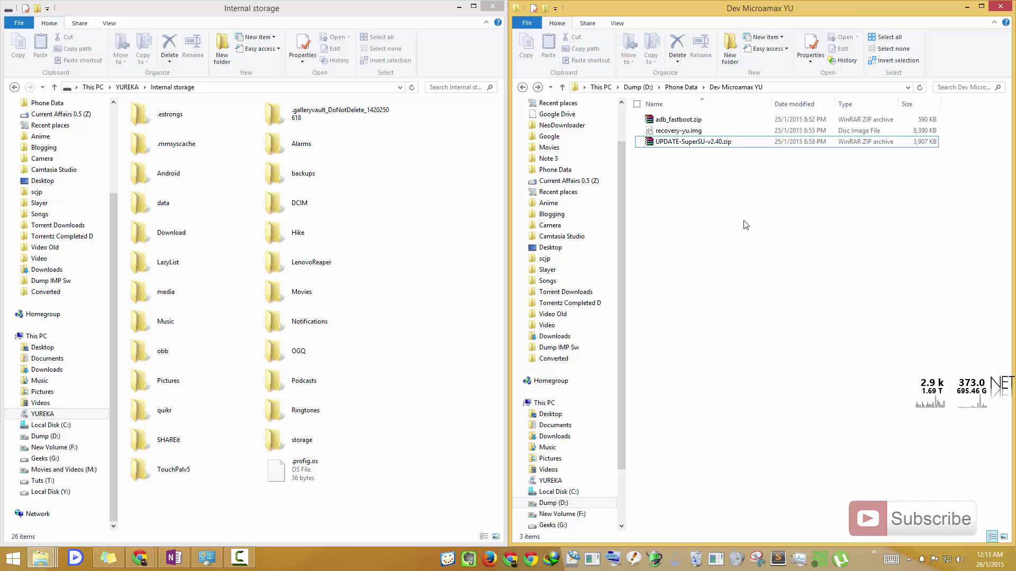
{"action": "mouse_move", "coordinate": [719, 176]}
{"action": "left_mouse_down"}
{"action": "mouse_move", "coordinate": [684, 131]}
{"action": "mouse_move", "coordinate": [457, 453]}
{"action": "left_mouse_up"}
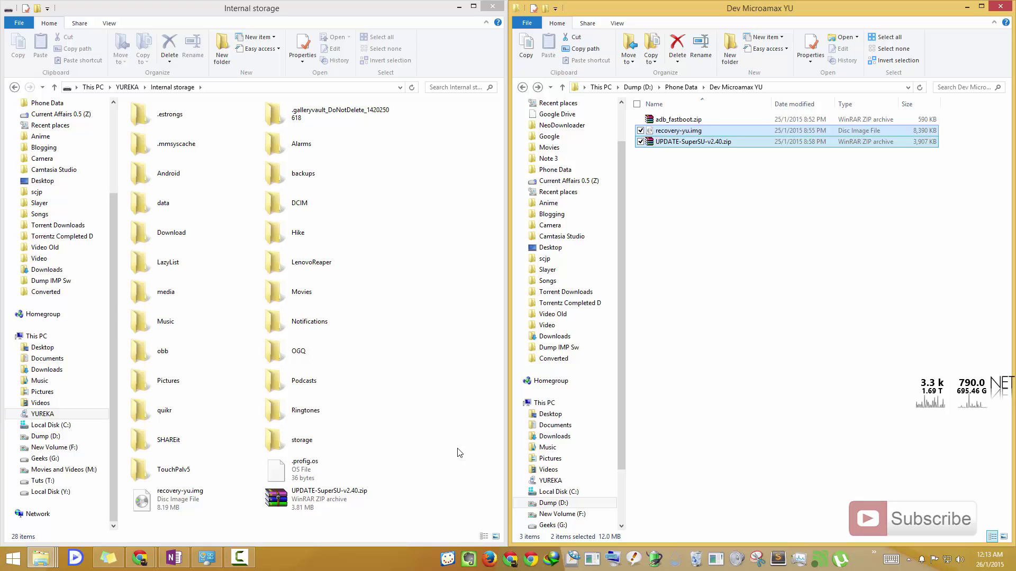
{"action": "left_click", "coordinate": [457, 453]}
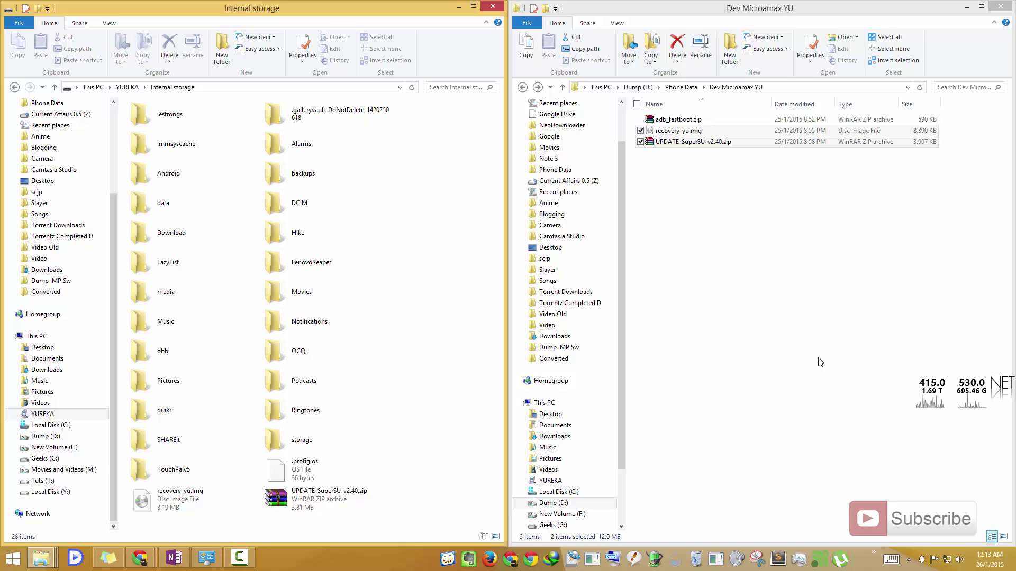